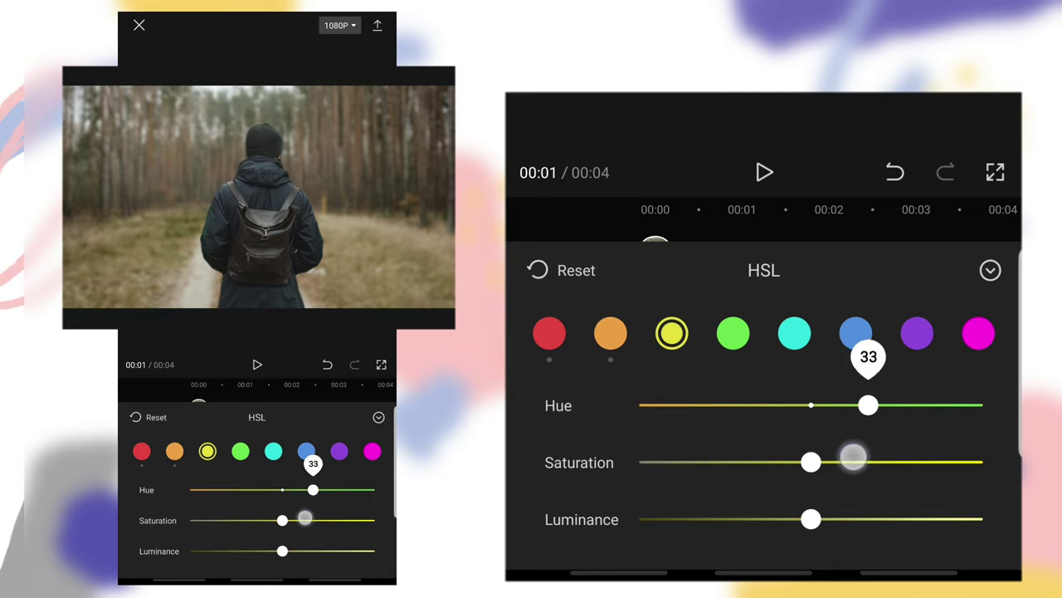
Step: In HSL, shift the yellow hue and saturation, then fully desaturate the greens
mouse_move(811, 410)
mouse_down()
mouse_move(835, 500)
mouse_move(893, 477)
mouse_move(951, 519)
mouse_move(922, 520)
mouse_up()
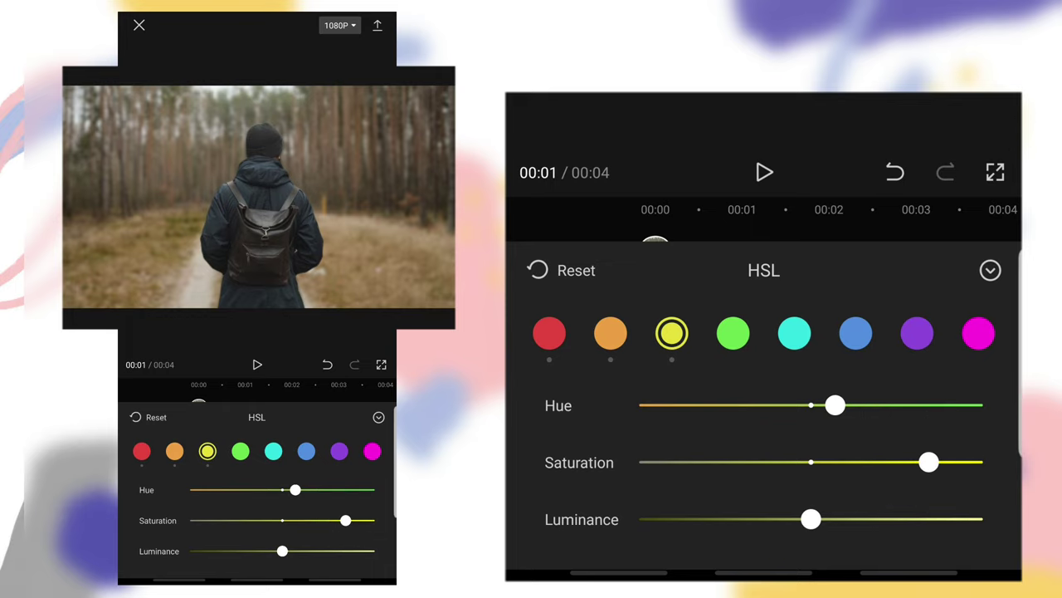
drag(832, 448, 807, 483)
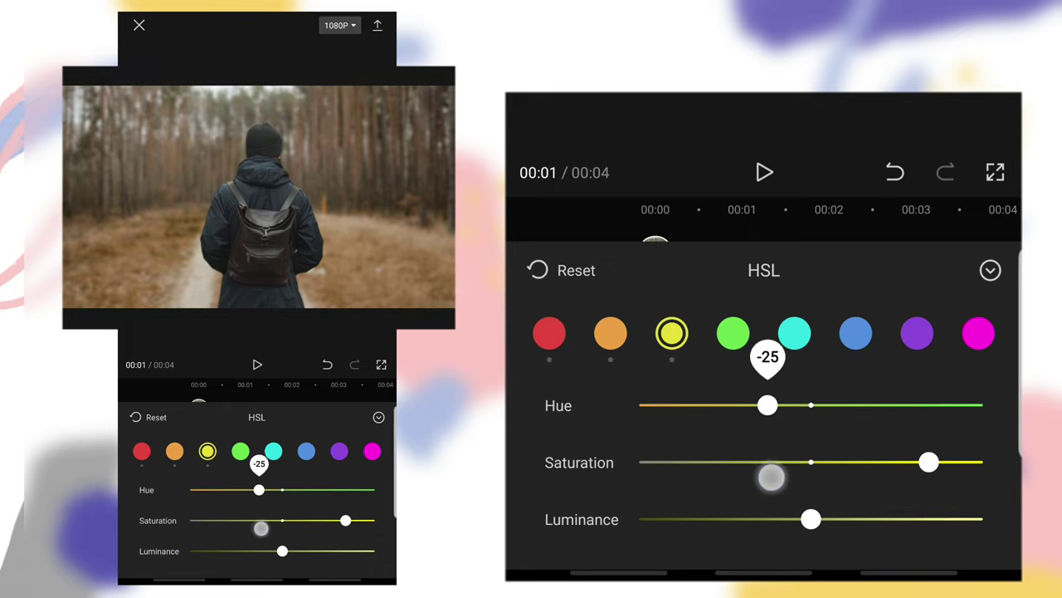
click(733, 333)
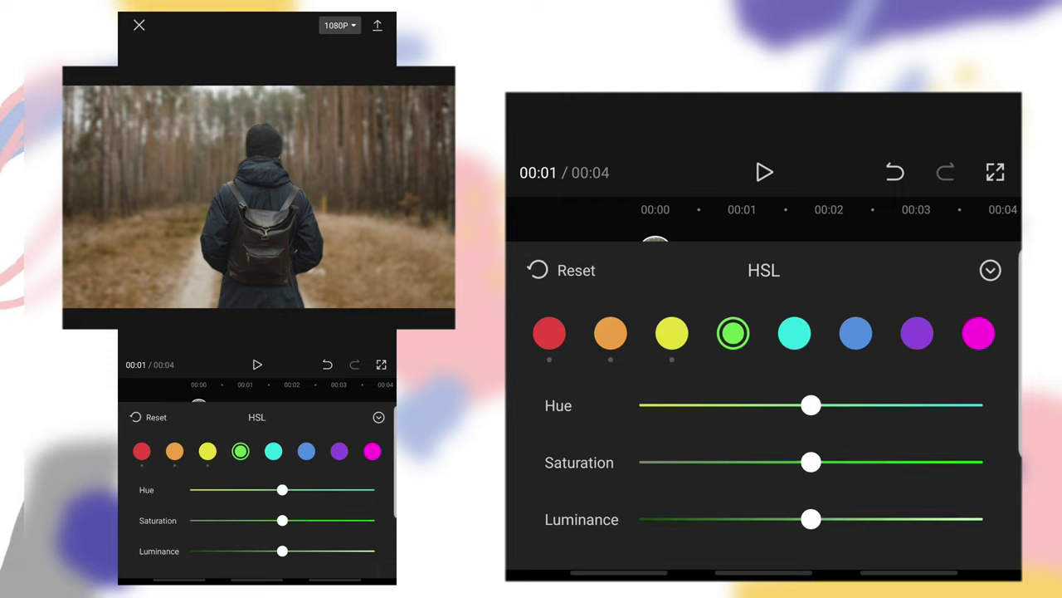
mouse_move(811, 482)
mouse_down()
mouse_move(887, 481)
mouse_move(863, 523)
mouse_move(832, 531)
mouse_up()
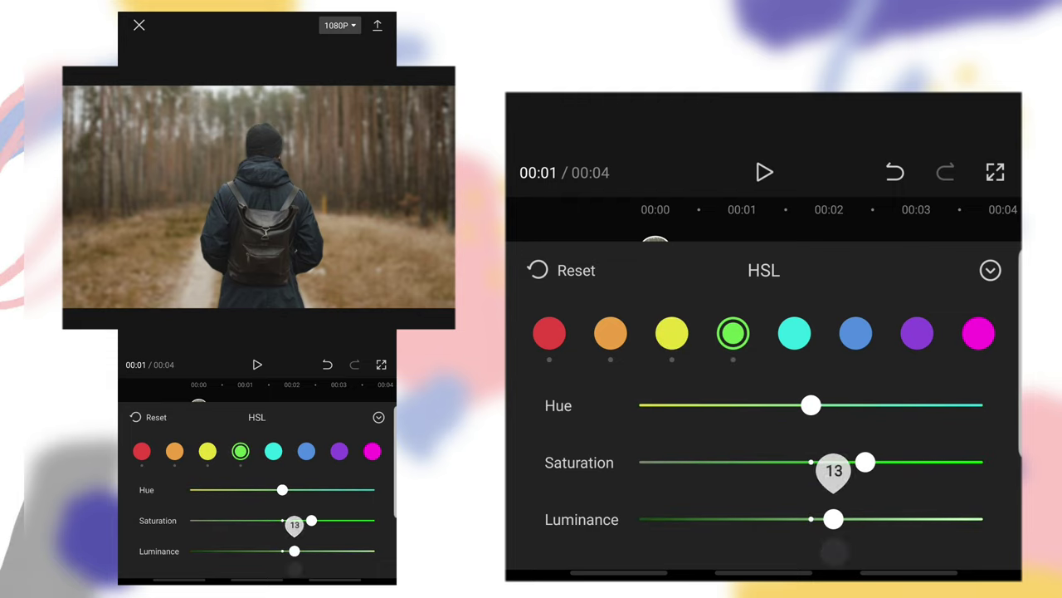
mouse_move(811, 464)
mouse_down()
mouse_move(768, 470)
mouse_move(780, 494)
mouse_move(859, 494)
mouse_move(761, 500)
mouse_up()
Step: Tweak the cyans, lower blue saturation and raise blue luminance, and desaturate the purples
click(795, 333)
drag(775, 407, 775, 407)
click(856, 333)
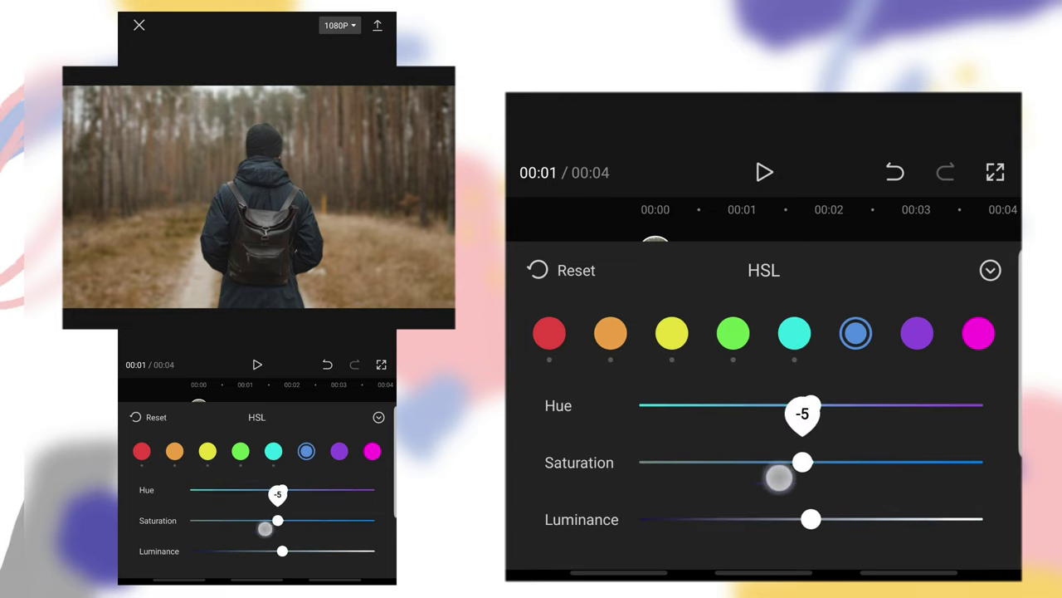
mouse_move(811, 463)
mouse_down()
mouse_move(696, 512)
mouse_move(723, 537)
mouse_up()
drag(810, 519, 883, 519)
click(917, 333)
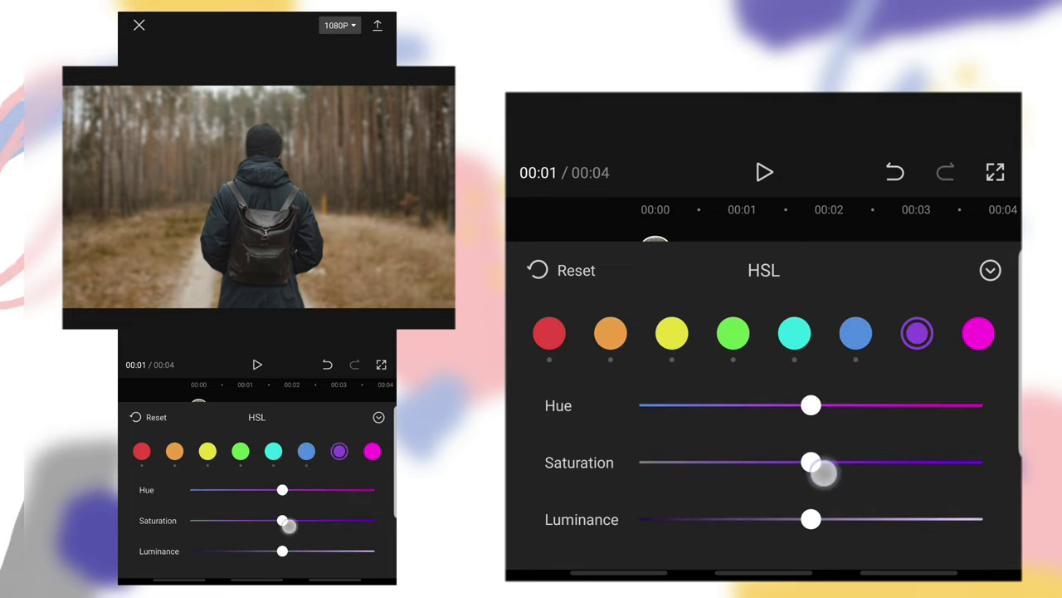
drag(825, 472, 730, 462)
drag(811, 519, 874, 519)
Step: Lower the magenta saturation and set magenta luminance to 47
click(979, 333)
drag(811, 462, 714, 462)
drag(811, 519, 892, 519)
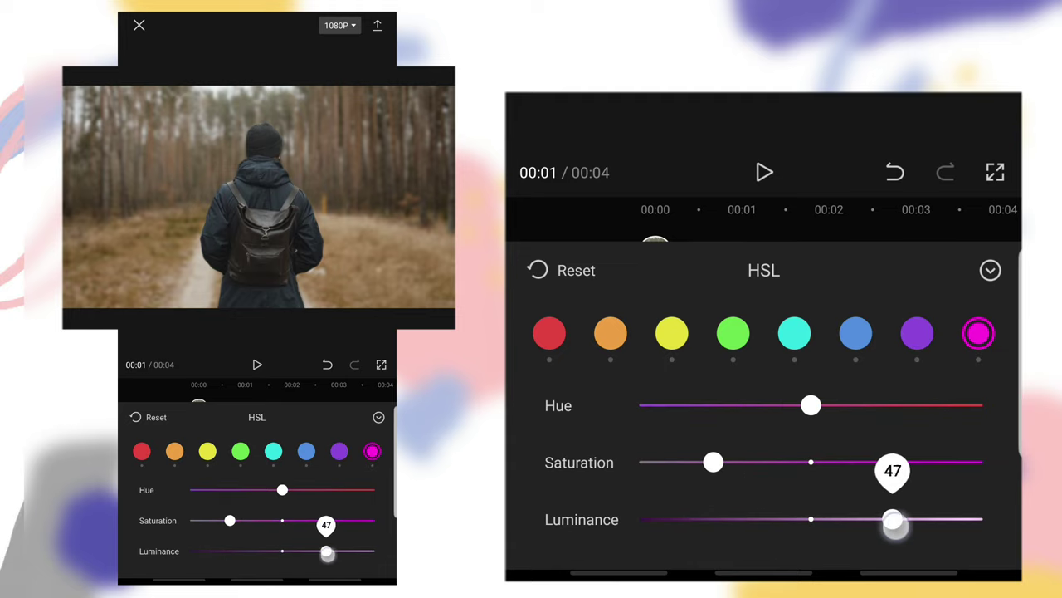
drag(714, 462, 743, 462)
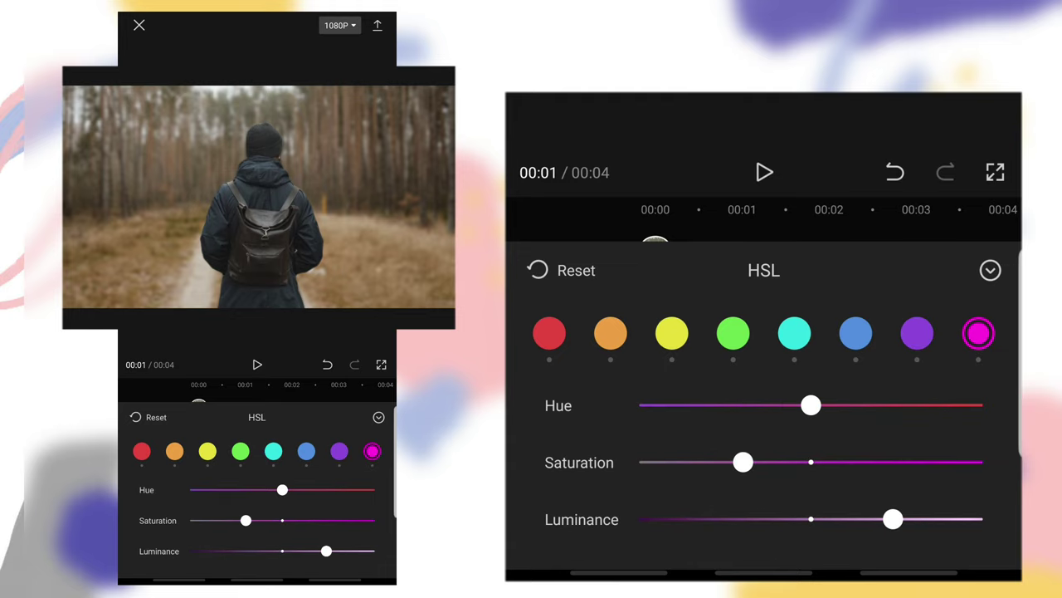
Step: Lower the clip's highlights slightly below zero
click(990, 270)
click(860, 367)
mouse_move(810, 490)
mouse_down()
mouse_move(763, 524)
mouse_move(762, 545)
mouse_up()
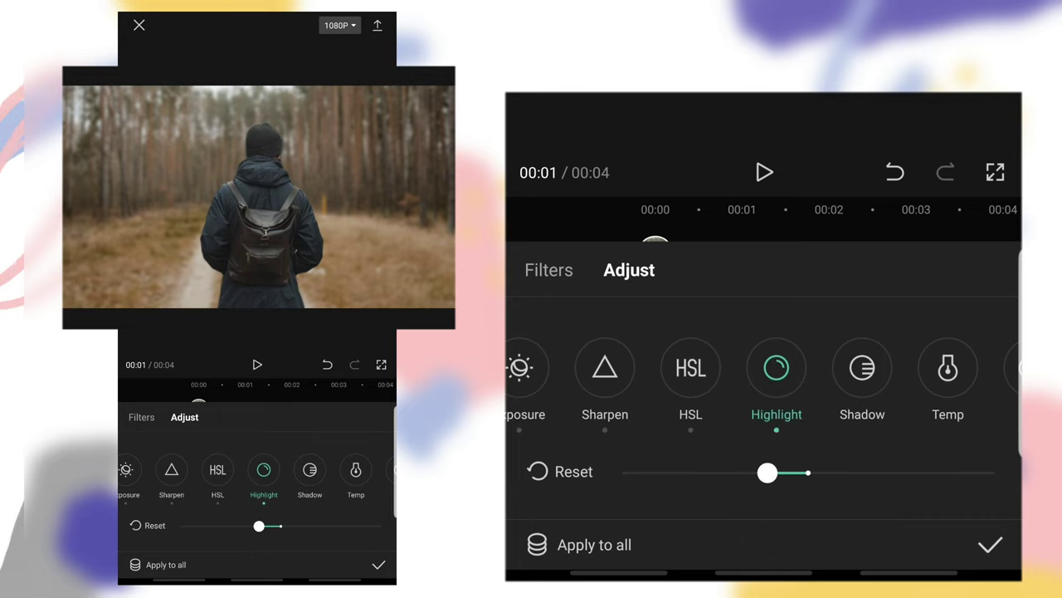
Step: Lower the shadows to -2 and apply the adjustments
click(863, 368)
drag(720, 505, 799, 541)
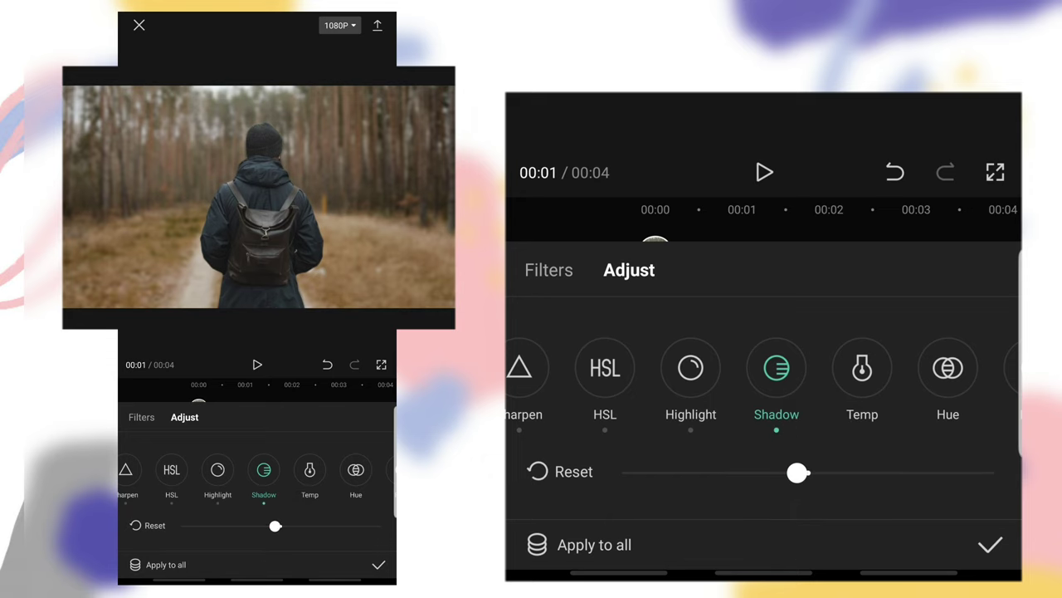
drag(909, 389, 675, 487)
click(990, 544)
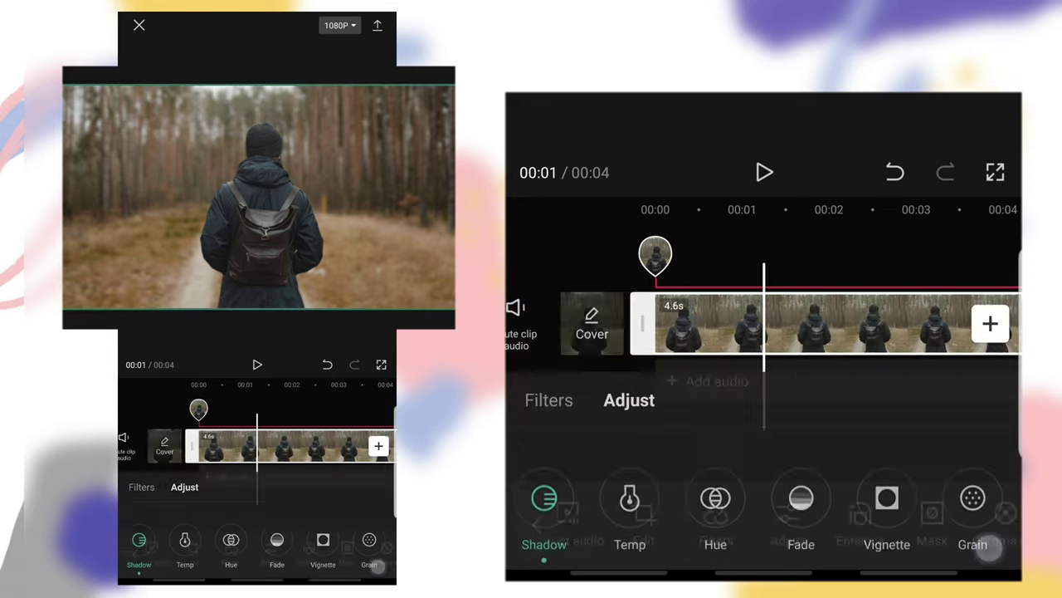
Step: Place a copy of the forest clip on an overlay track in the timeline
drag(581, 324, 830, 323)
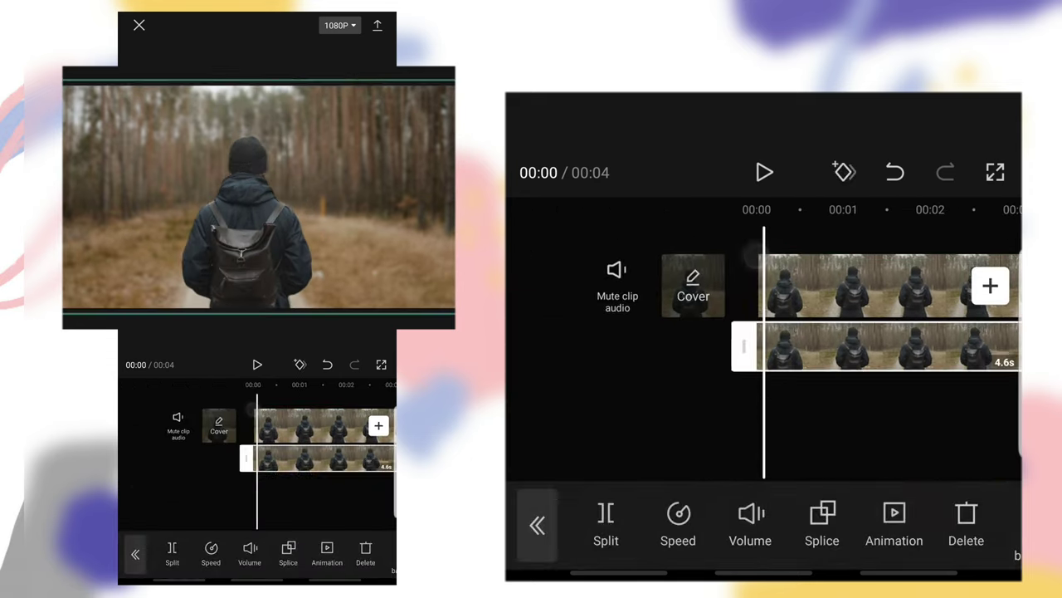
drag(876, 439, 694, 434)
drag(848, 555, 659, 556)
drag(980, 540, 686, 540)
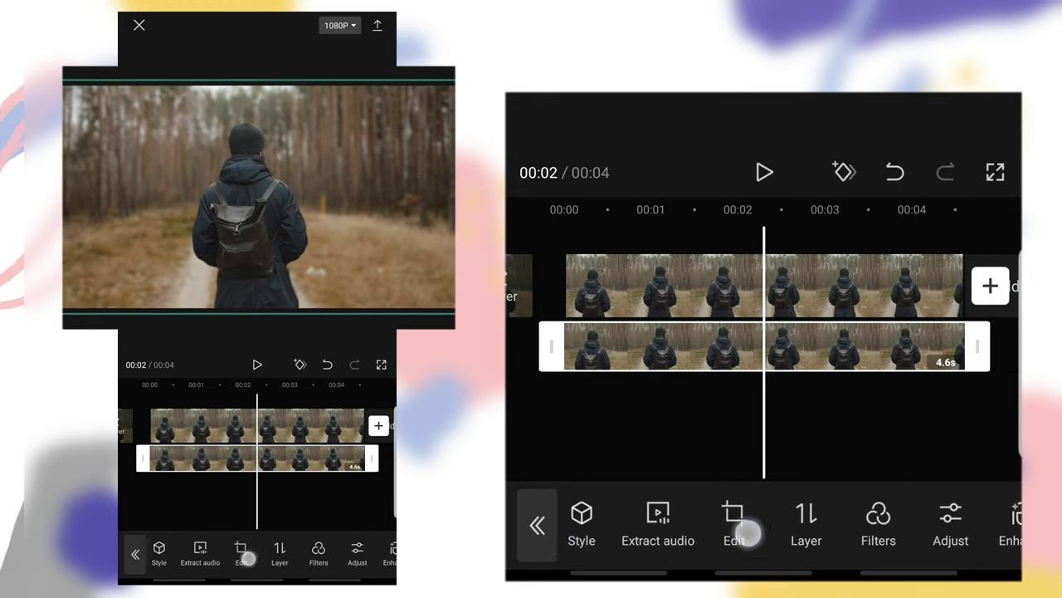
Step: Slightly raise the overlay copy's brightness and contrast
click(809, 519)
click(640, 367)
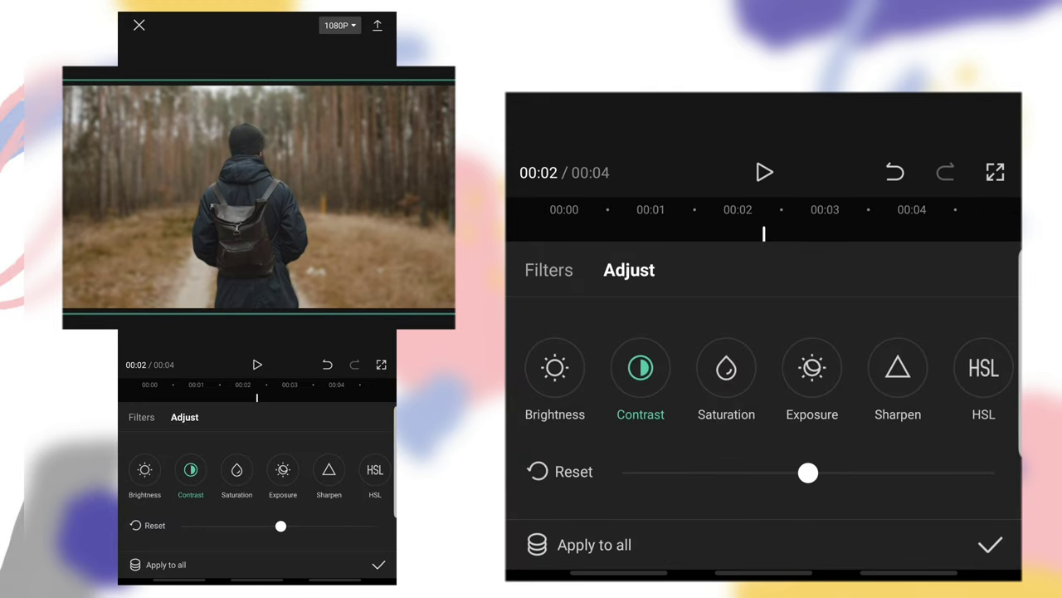
click(563, 384)
drag(807, 473, 832, 524)
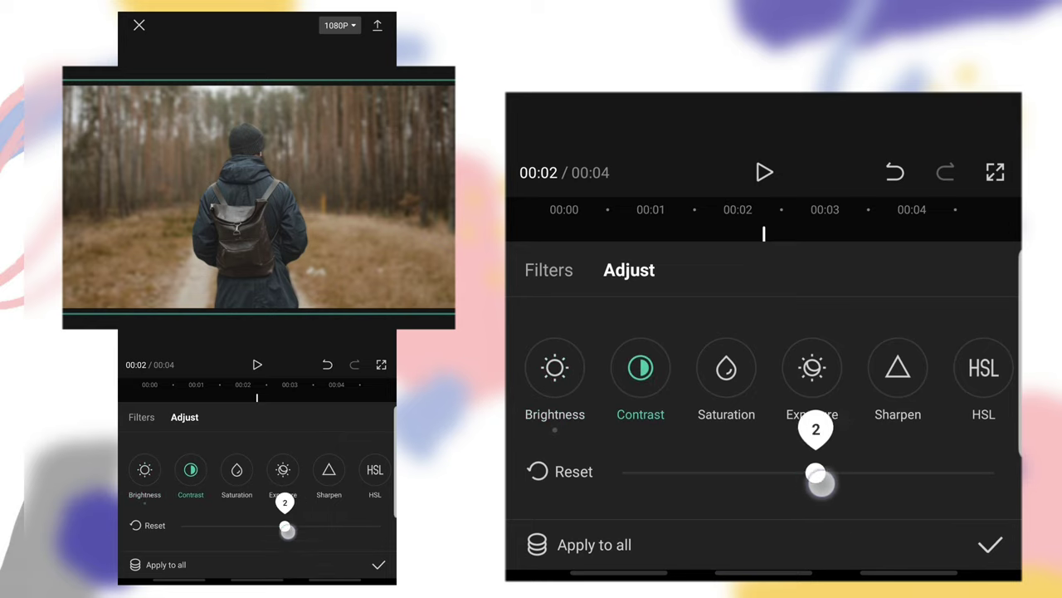
mouse_move(820, 482)
mouse_down()
mouse_move(863, 514)
mouse_move(723, 522)
mouse_move(700, 536)
mouse_move(828, 524)
mouse_move(762, 541)
mouse_move(797, 543)
mouse_up()
Step: Raise the overlay's exposure to 3 and add sharpening
click(812, 373)
mouse_move(808, 497)
mouse_down()
mouse_move(697, 520)
mouse_move(910, 506)
mouse_move(799, 543)
mouse_move(841, 543)
mouse_move(829, 544)
mouse_up()
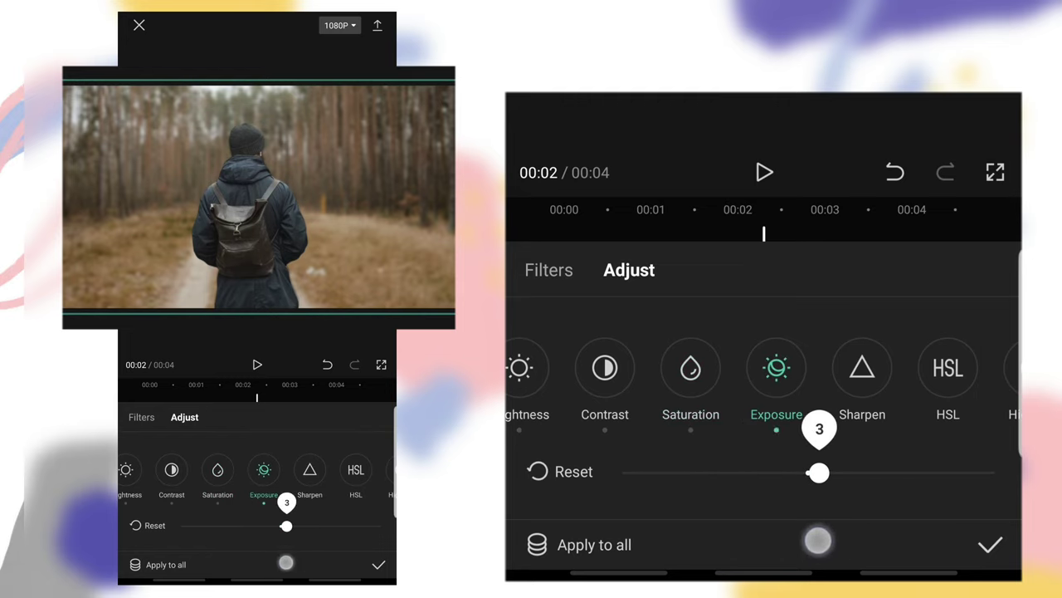
click(862, 372)
mouse_move(692, 486)
mouse_down()
mouse_move(699, 475)
mouse_move(674, 473)
mouse_up()
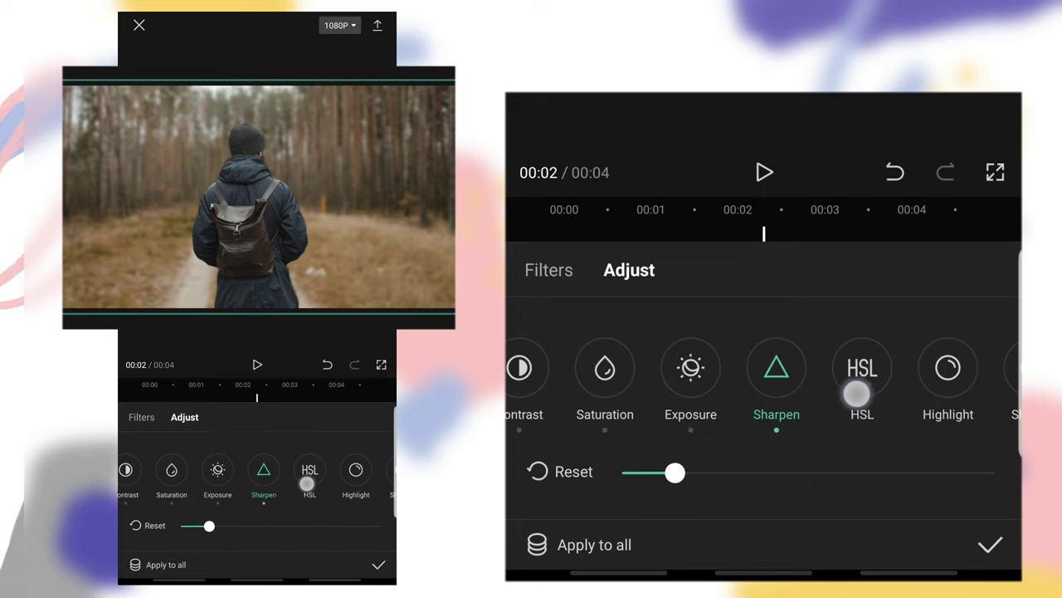
Step: In HSL, desaturate the blues with luminance 42, lower purple saturation, and magenta saturation to -42
click(861, 390)
click(856, 334)
mouse_move(811, 465)
mouse_down()
mouse_move(716, 501)
mouse_move(728, 498)
mouse_up()
drag(811, 520, 882, 528)
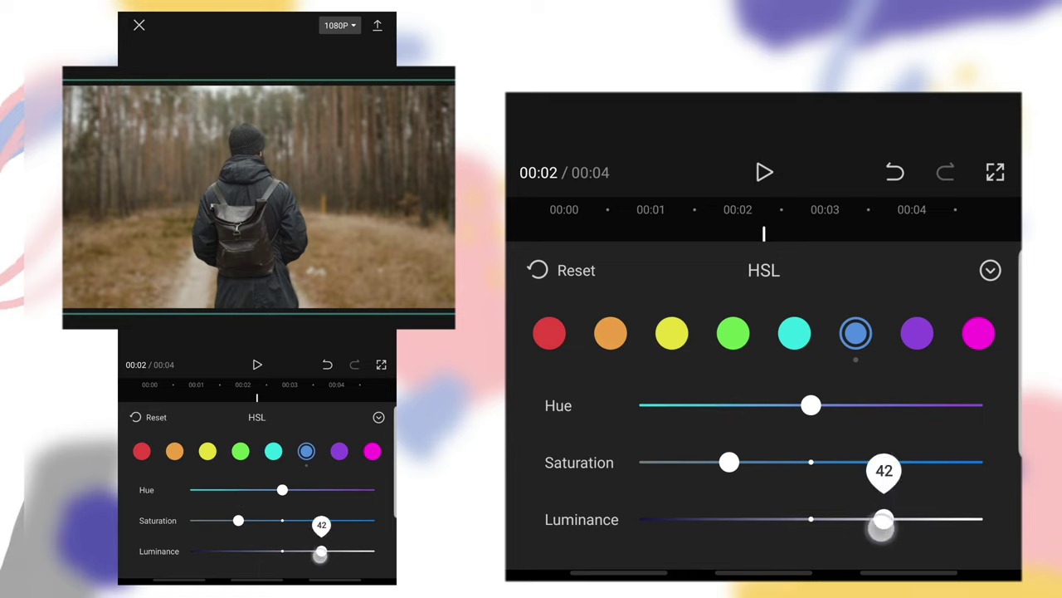
click(916, 333)
drag(811, 465, 738, 468)
click(978, 333)
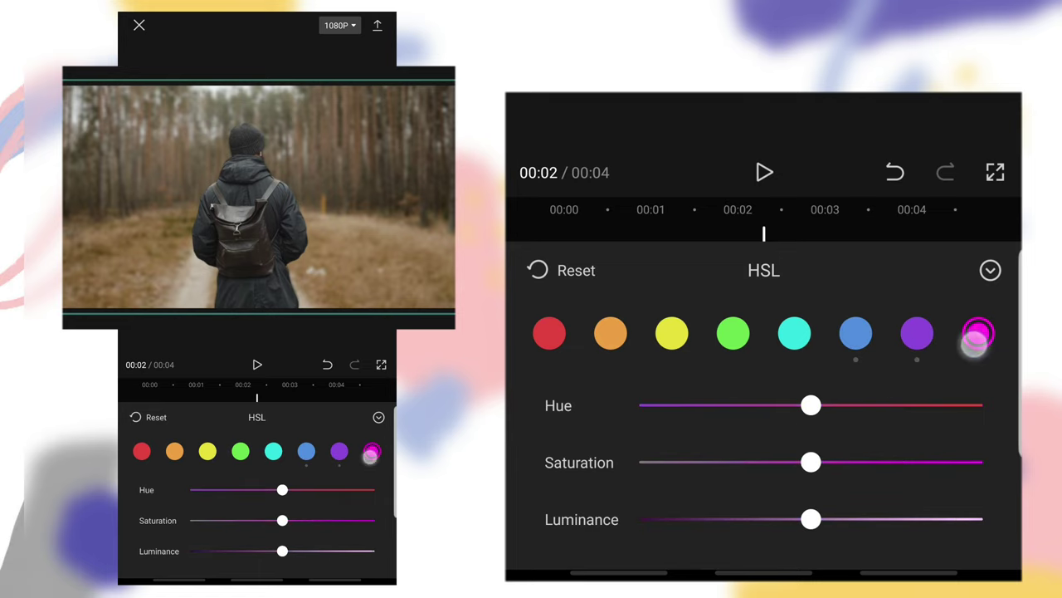
drag(811, 465, 738, 495)
click(990, 270)
Step: Set the overlay's highlights to -2 and select Shadow
click(776, 367)
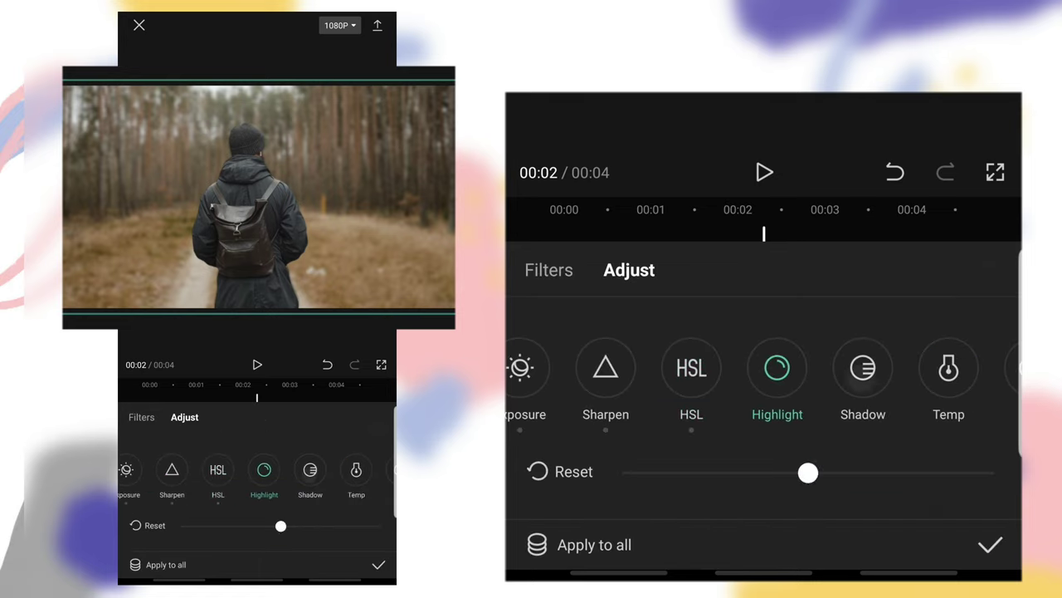
mouse_move(809, 523)
mouse_down()
mouse_move(913, 522)
mouse_move(792, 544)
mouse_move(815, 549)
mouse_up()
click(862, 368)
Step: Apply the adjustments, deselect the overlay, and return the playhead to the start
click(990, 544)
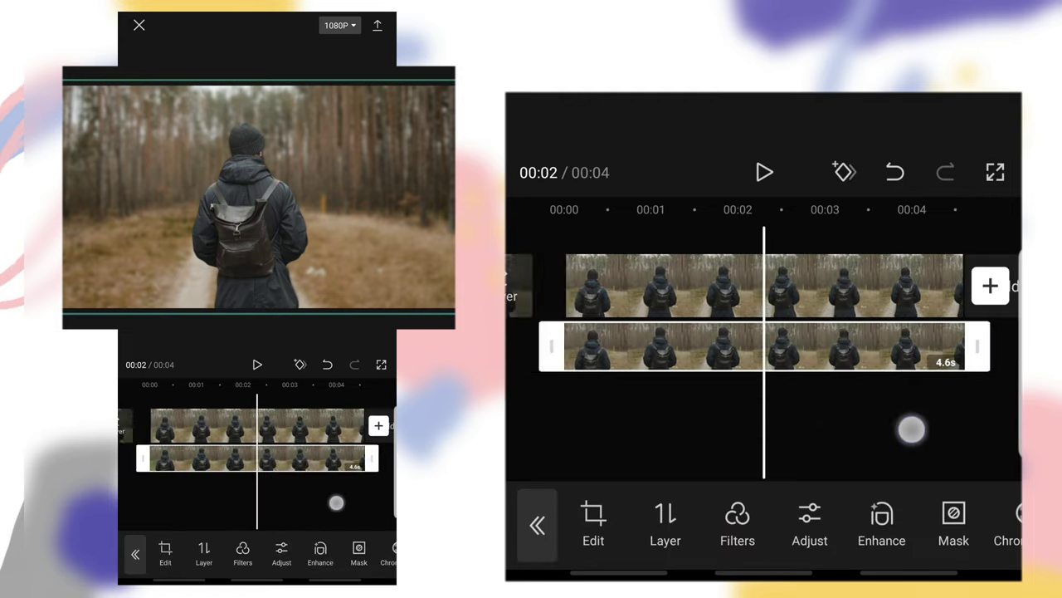
click(908, 426)
drag(814, 443, 979, 440)
click(537, 525)
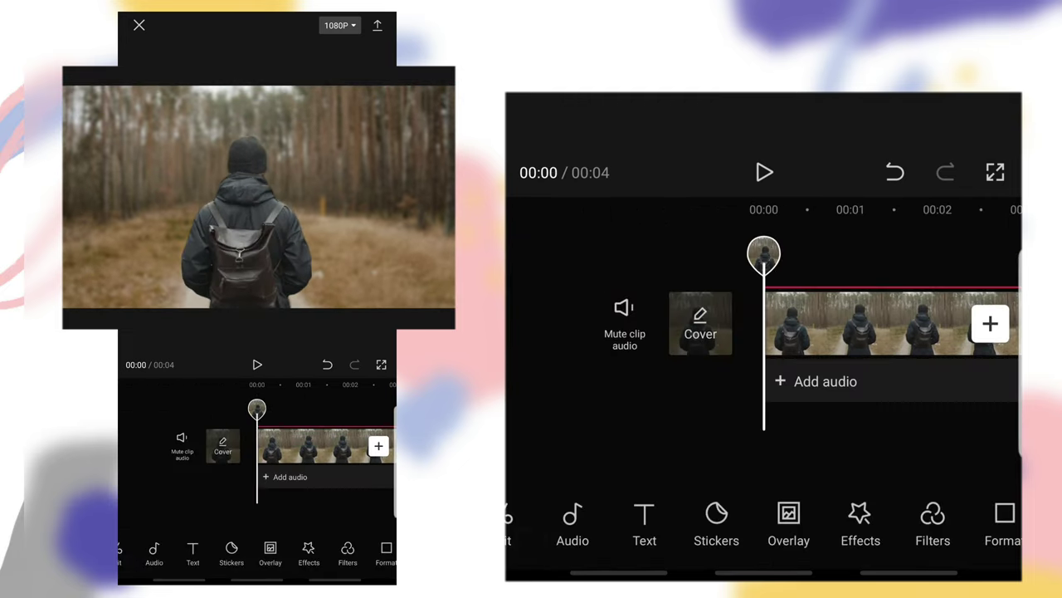
mouse_move(830, 465)
mouse_down()
mouse_move(656, 474)
mouse_move(792, 398)
mouse_move(879, 390)
mouse_up()
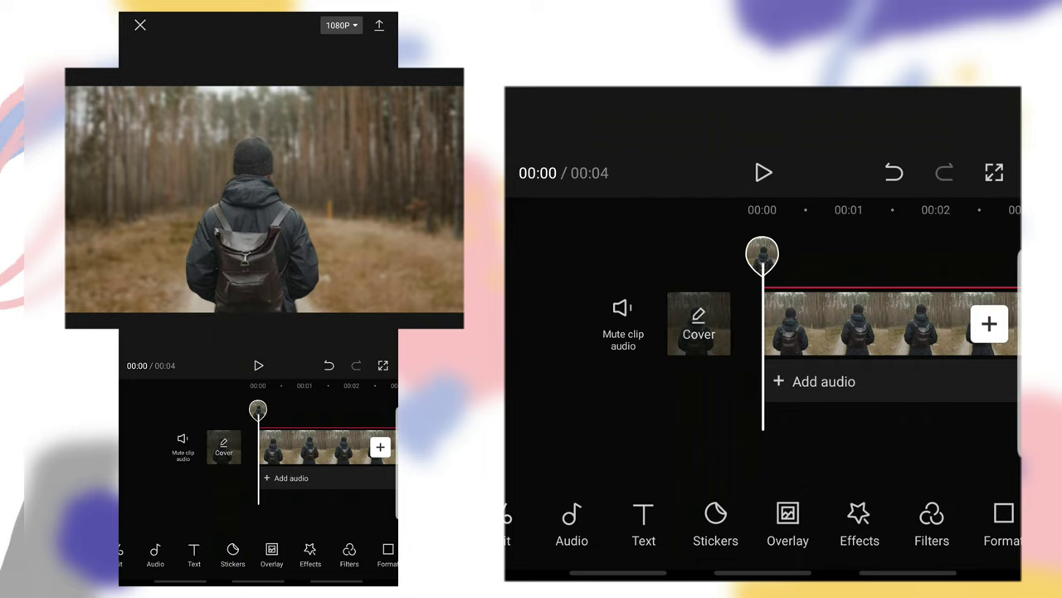
Step: Add the orange glow clip from the media gallery as an overlay
drag(830, 523, 788, 523)
click(756, 519)
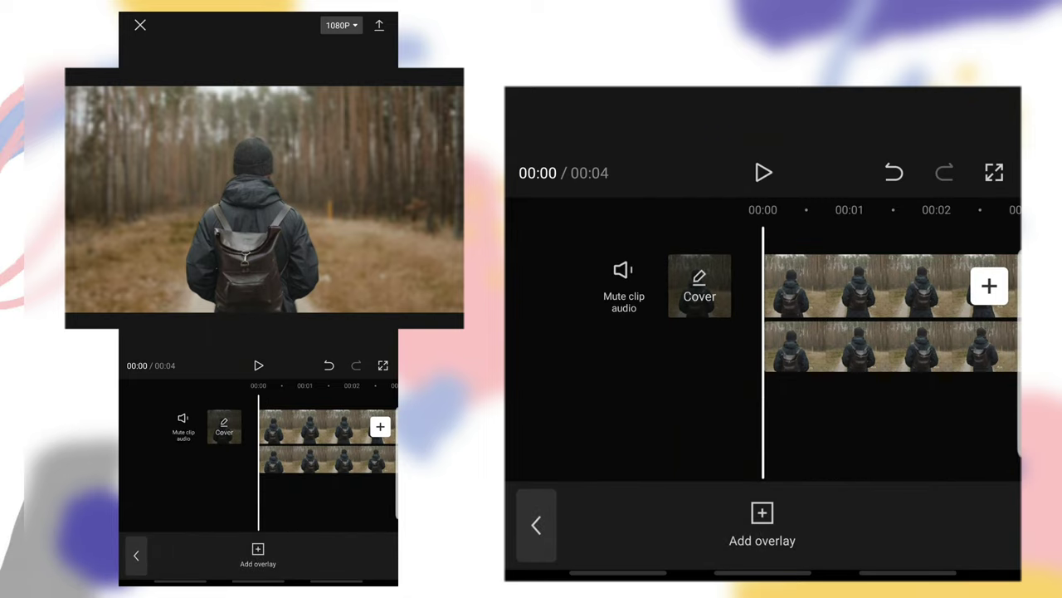
click(762, 522)
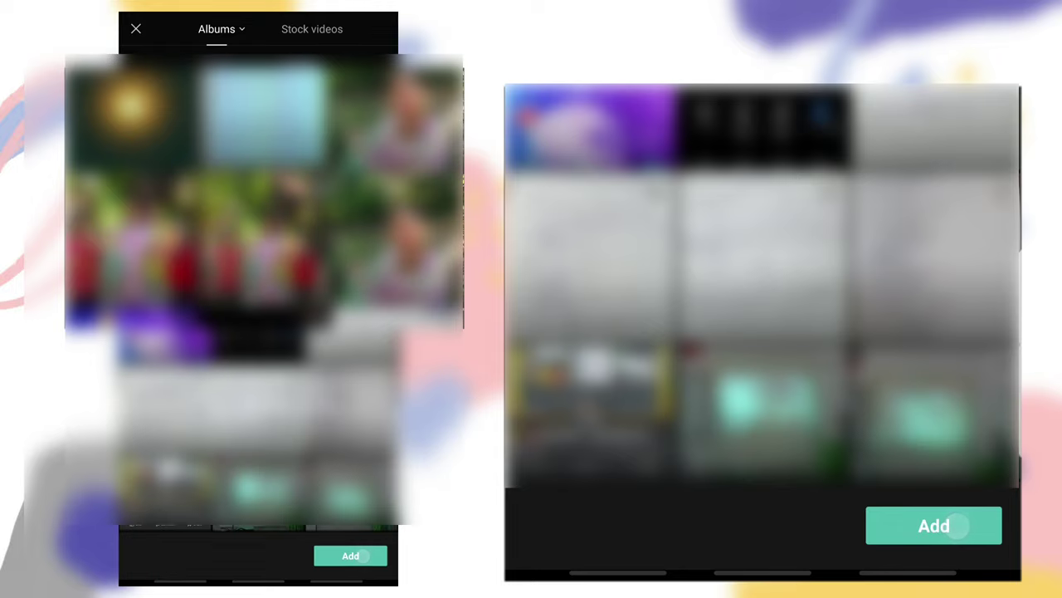
click(956, 525)
Step: At 00:01, blend the glow clip in Filter mode at 100
drag(801, 439, 735, 439)
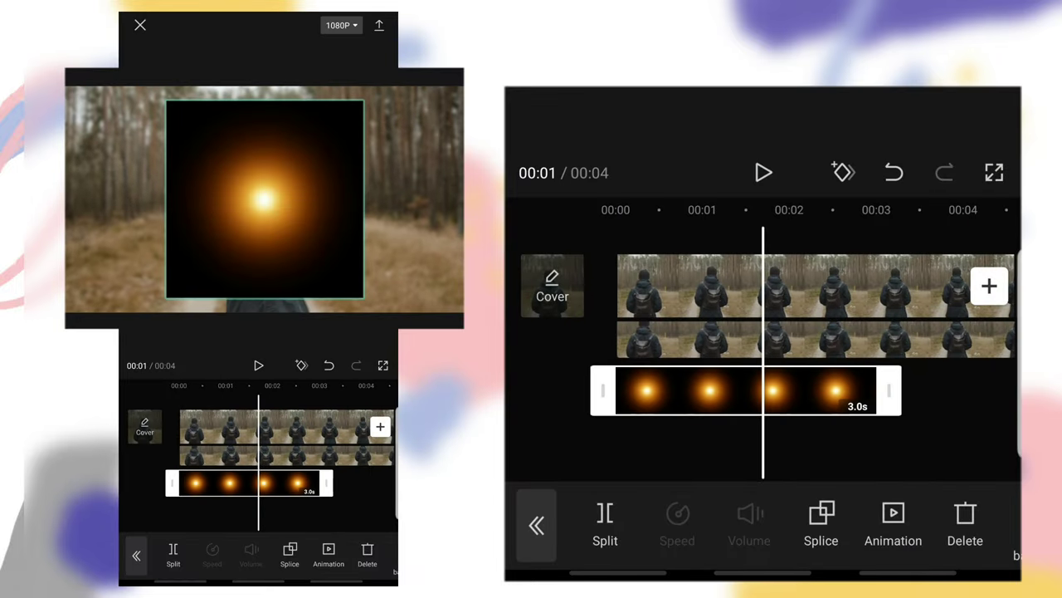
drag(821, 524, 775, 518)
click(797, 522)
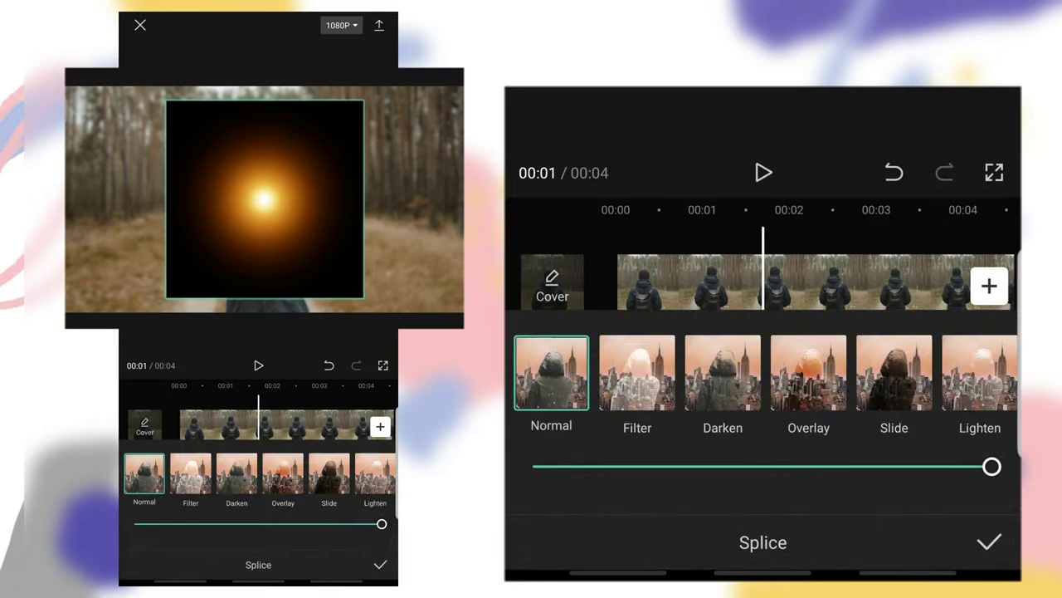
click(637, 372)
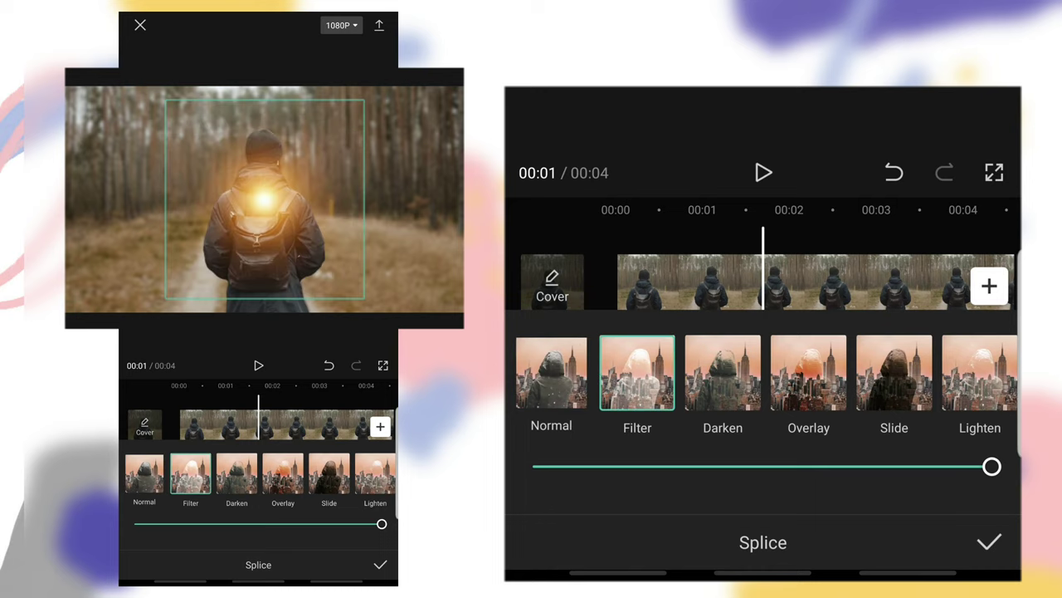
mouse_move(992, 466)
mouse_down()
mouse_move(880, 466)
mouse_move(991, 467)
mouse_up()
click(989, 542)
Step: Extend the glow clip's duration to 4.7s
mouse_move(889, 390)
mouse_down()
mouse_move(801, 476)
mouse_move(664, 486)
mouse_up()
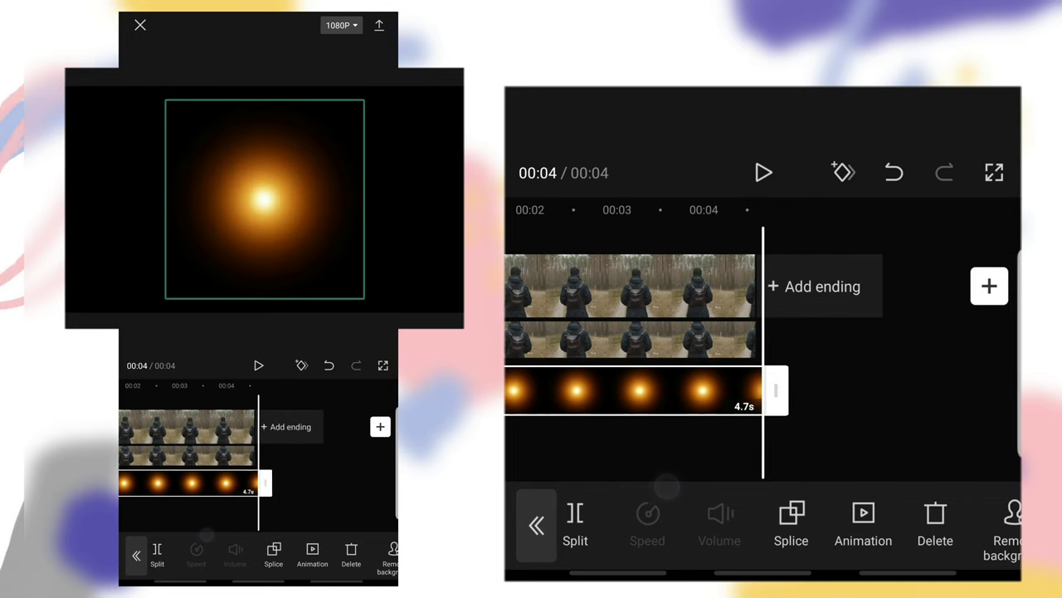
drag(896, 390, 985, 386)
mouse_move(809, 539)
mouse_down()
mouse_move(621, 548)
mouse_move(635, 532)
mouse_move(550, 555)
mouse_up()
Step: Set the glow to layer 1 behind the backpacker, then enlarge and move it into the treetops
drag(693, 544, 653, 550)
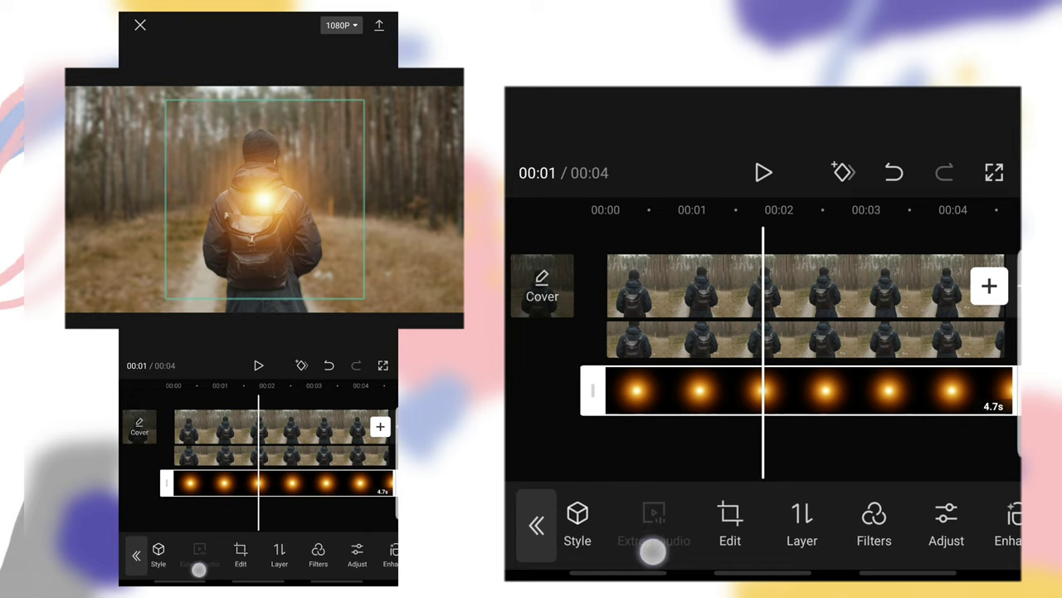
click(803, 519)
click(720, 454)
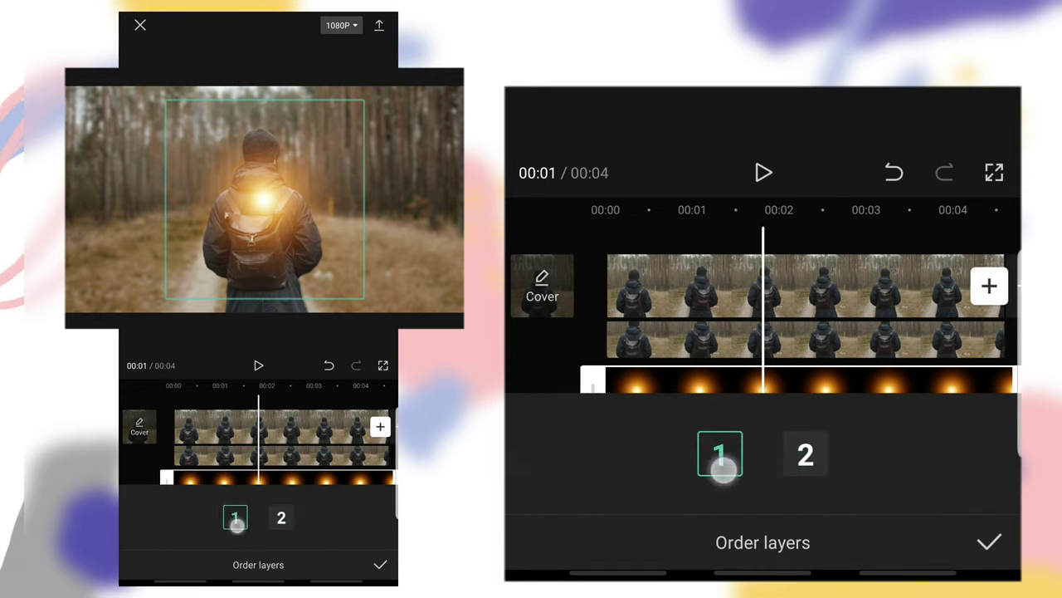
click(990, 544)
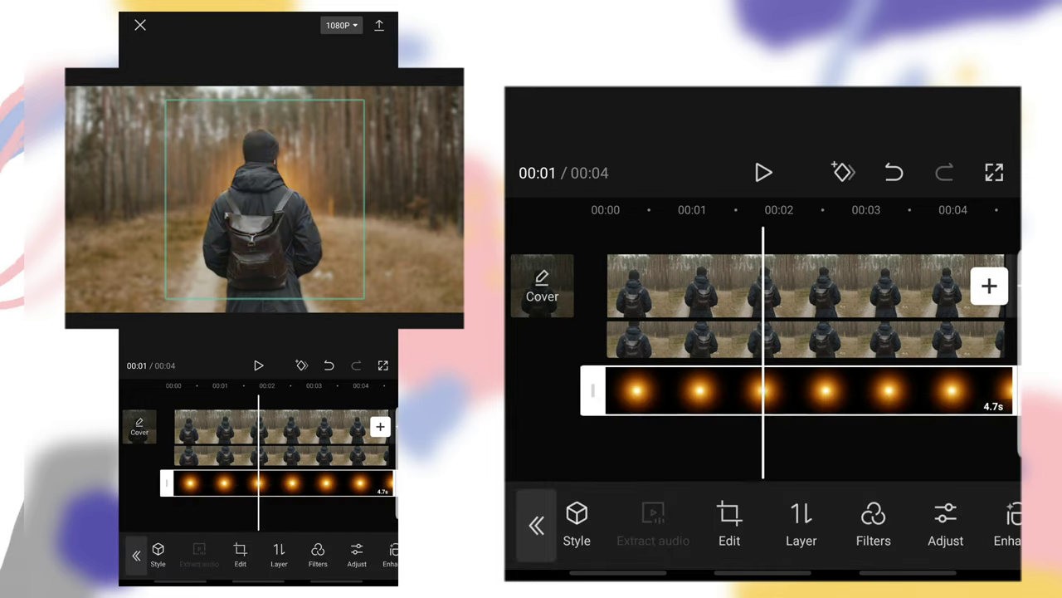
mouse_move(344, 247)
mouse_down()
mouse_move(285, 177)
mouse_move(360, 171)
mouse_move(337, 173)
mouse_move(344, 185)
mouse_move(314, 175)
mouse_up()
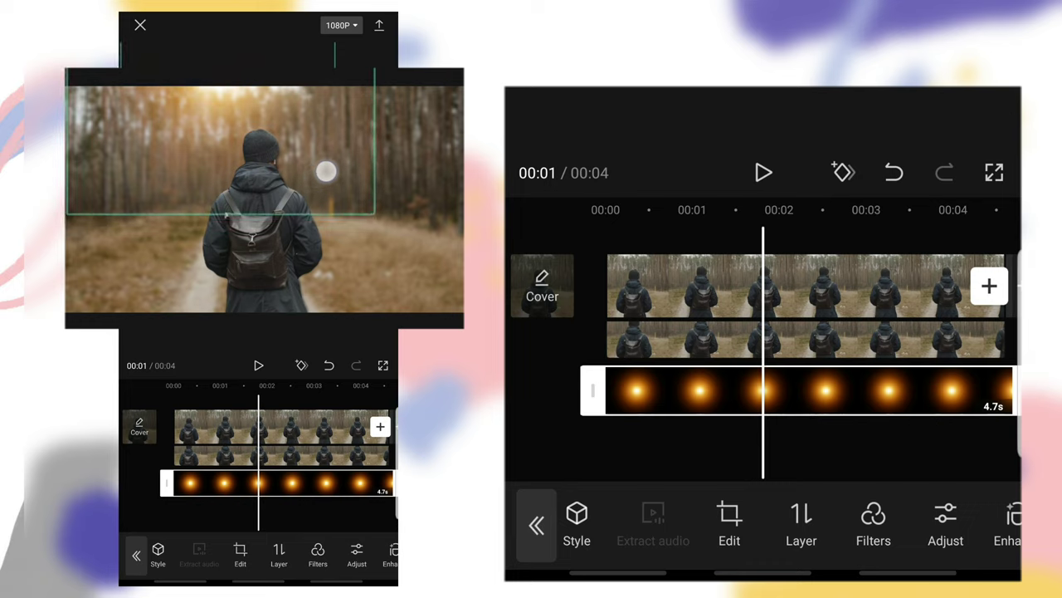
drag(326, 171, 317, 180)
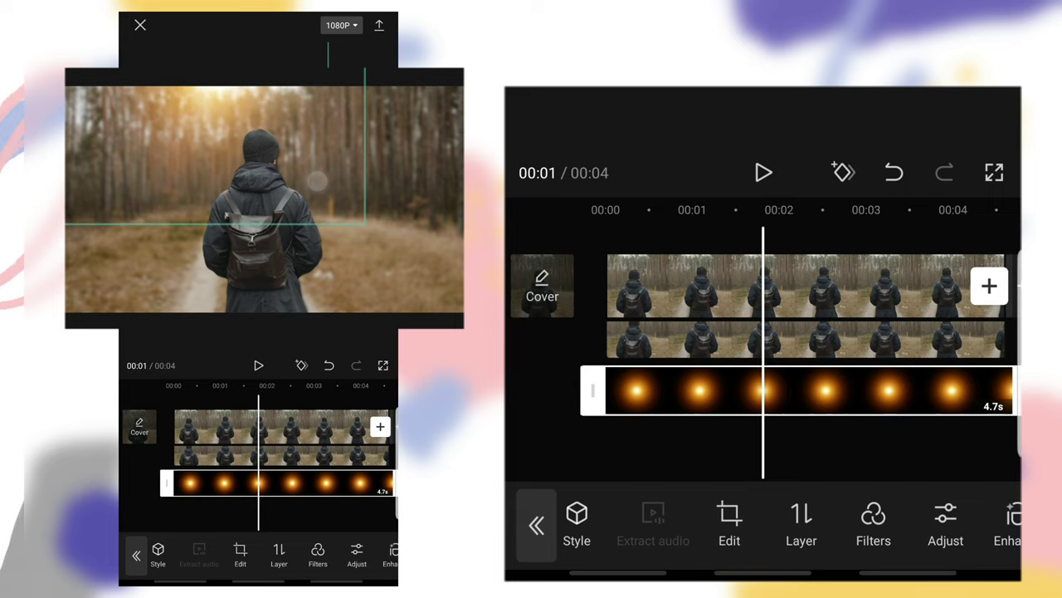
click(901, 466)
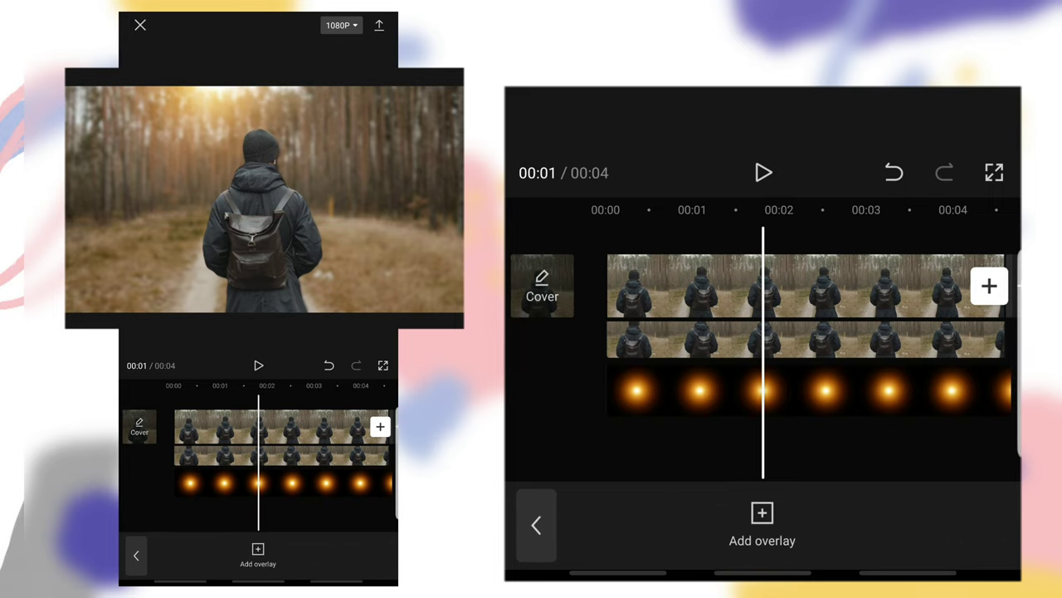
drag(790, 432, 990, 419)
click(771, 159)
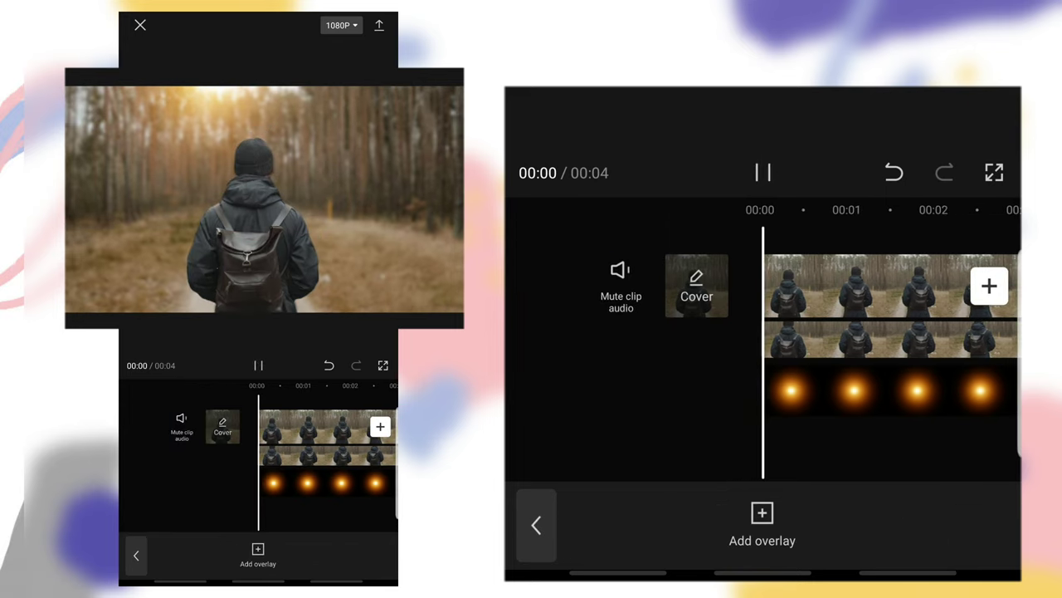